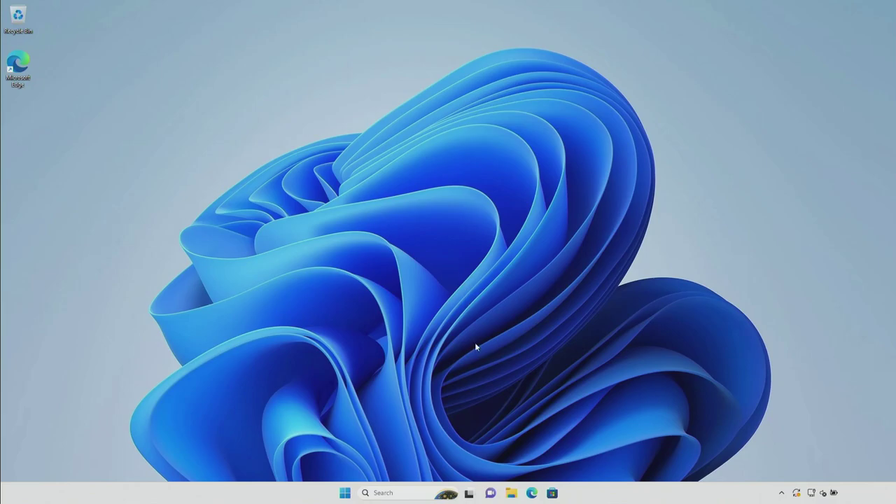
Open the microsoft/BusinessCentralApps repository on github.com in Microsoft Edge and check which account is signed in.
left_click(532, 494)
type("github.com")
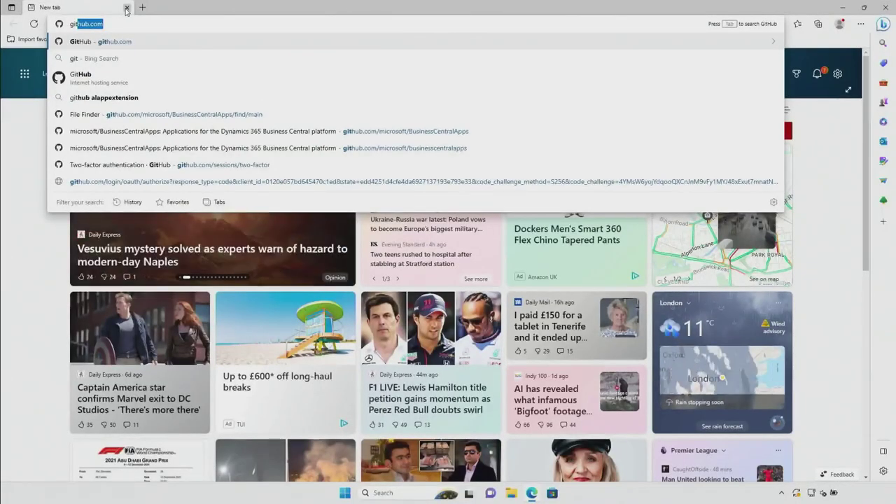
key("Return")
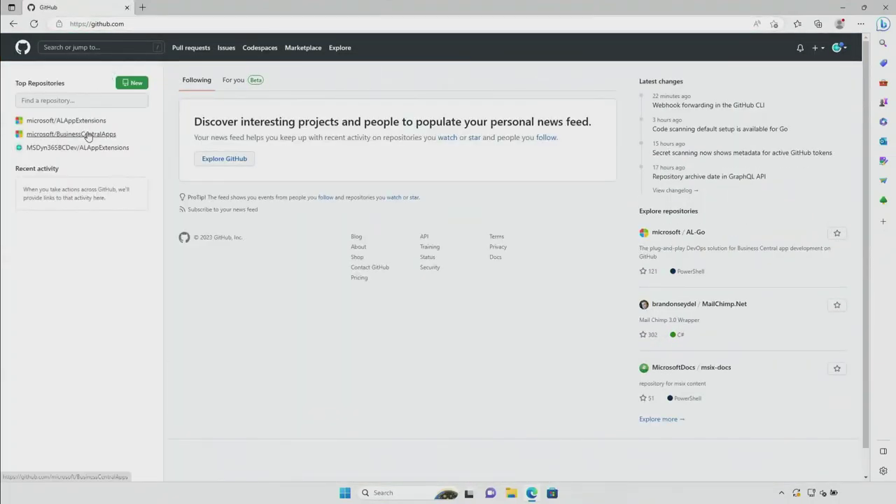
left_click(110, 135)
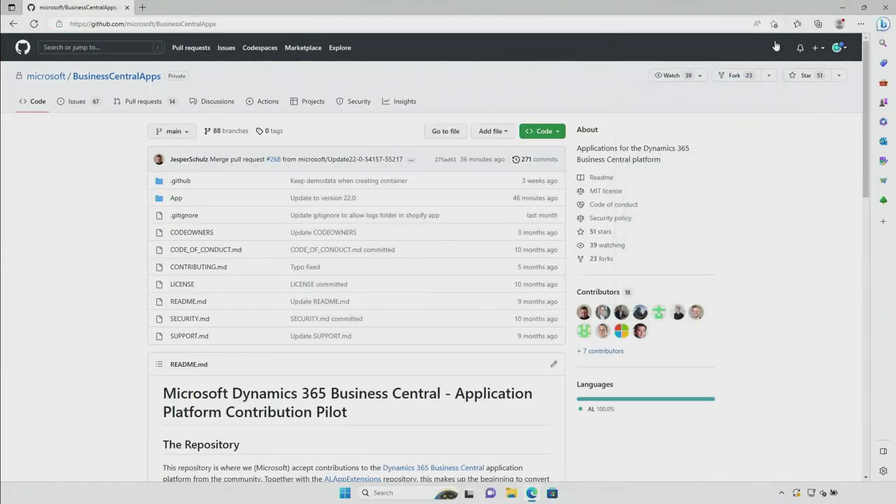
left_click(836, 48)
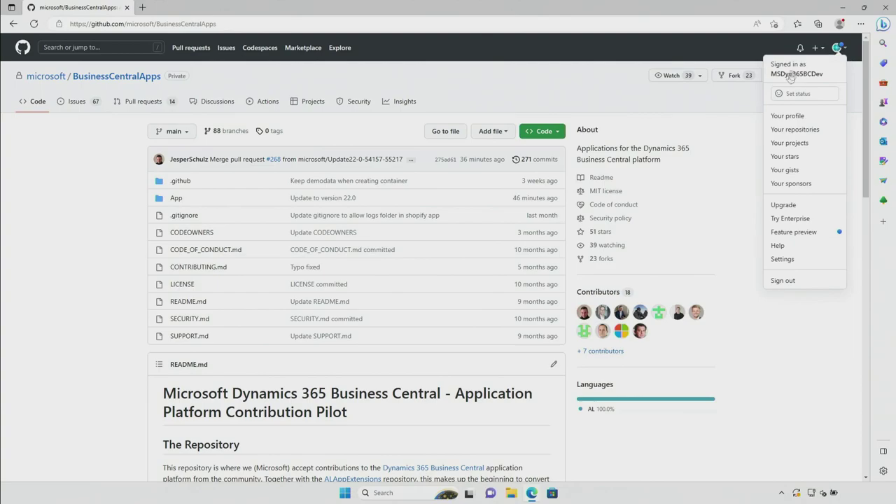
Search the repository's open issues for "demand overview".
left_click(76, 102)
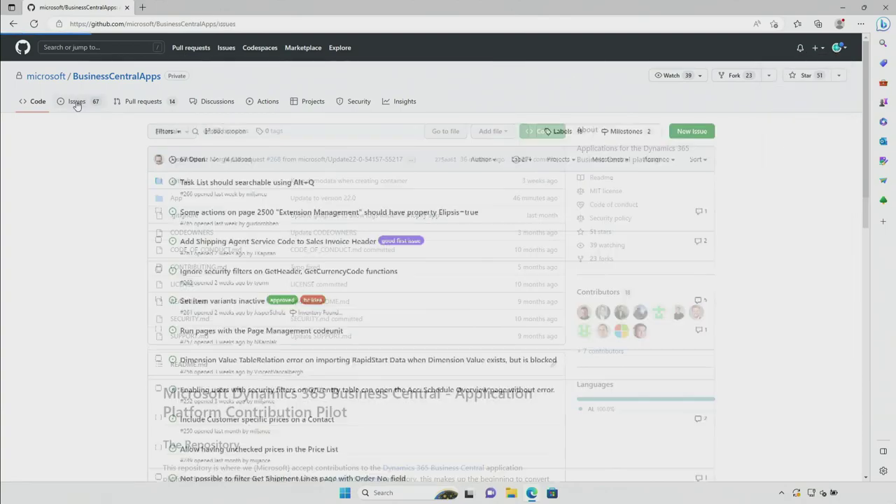
left_click(288, 134)
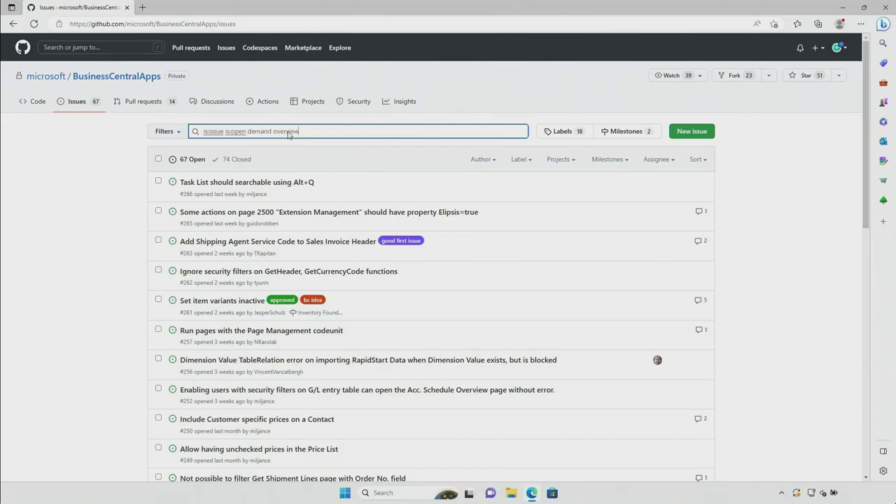
key("Return")
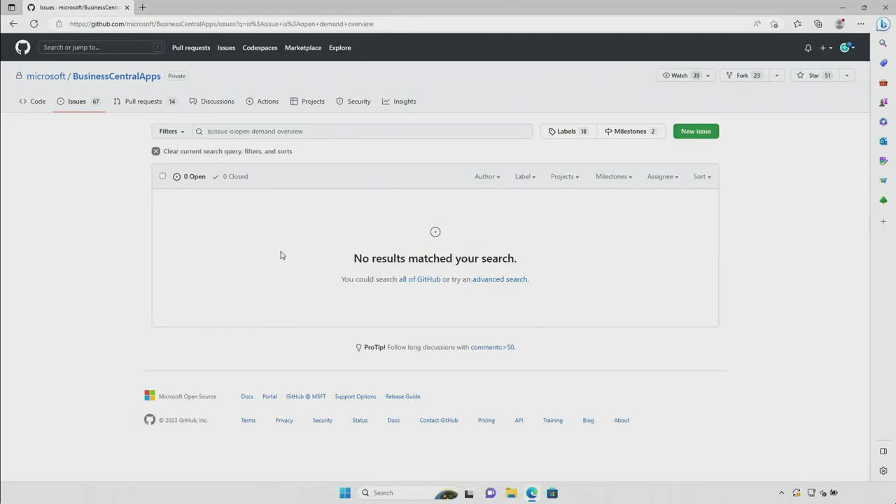
Open the feature request template for a new issue, read its notice and return to the template choices.
left_click(693, 132)
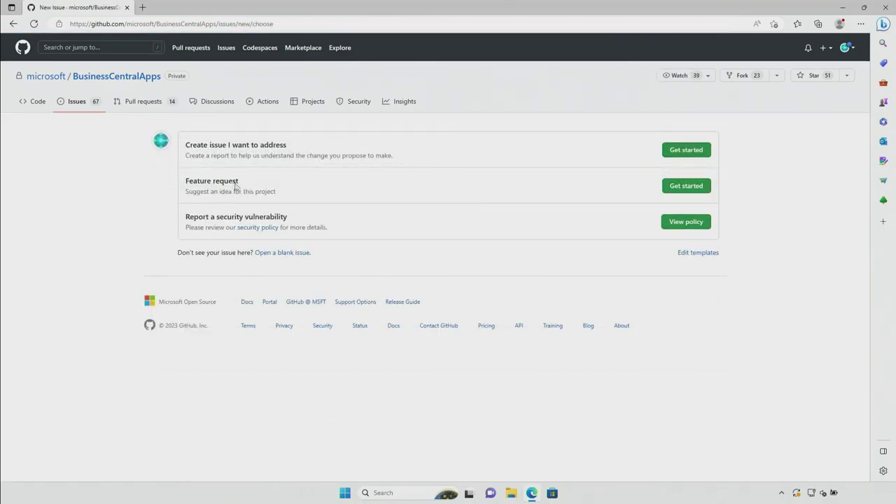
left_click(686, 186)
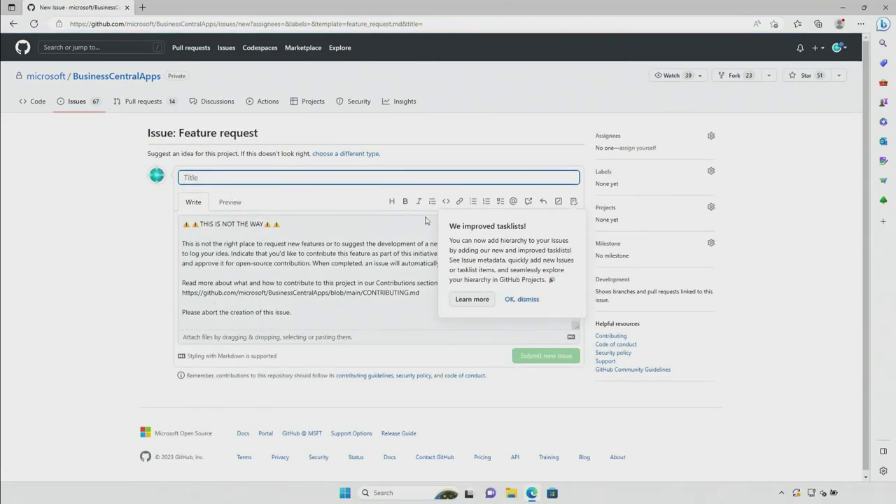
left_click(522, 298)
left_click_drag(182, 224, 568, 247)
left_click(488, 265)
key("alt+Left")
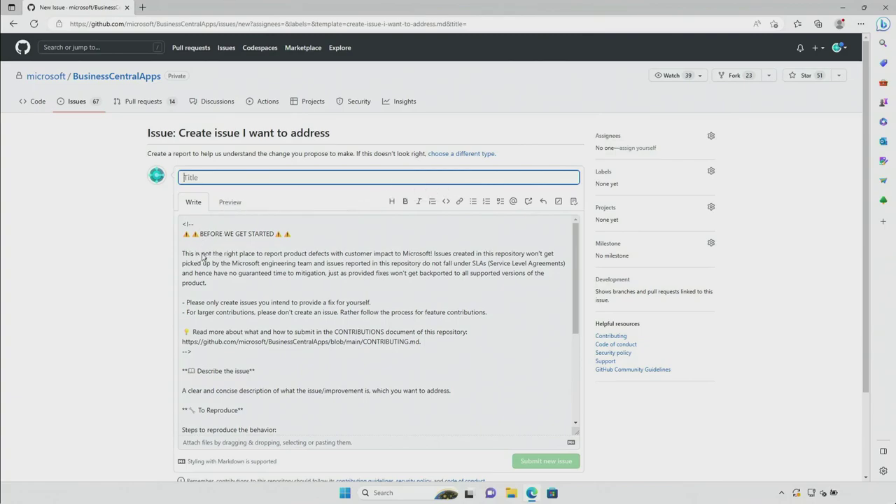
Review the opening notice and the rendered preview of the "Create issue I want to address" template.
left_click_drag(182, 254, 317, 264)
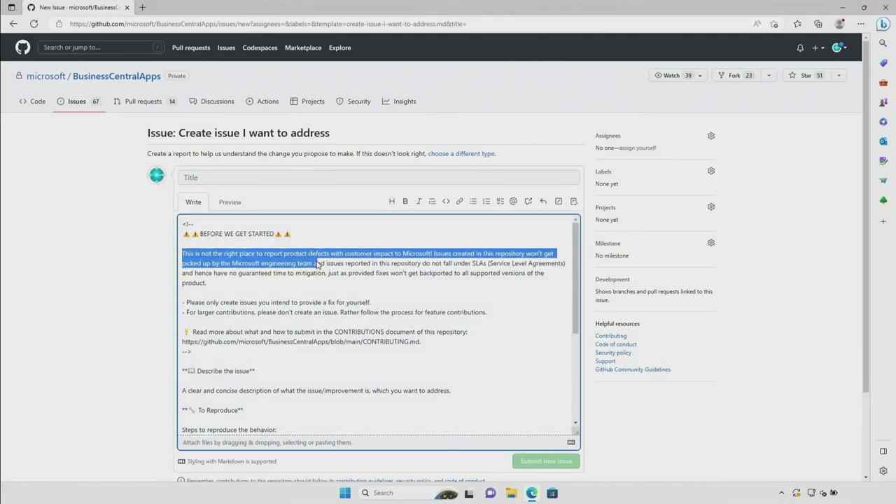
left_click(229, 202)
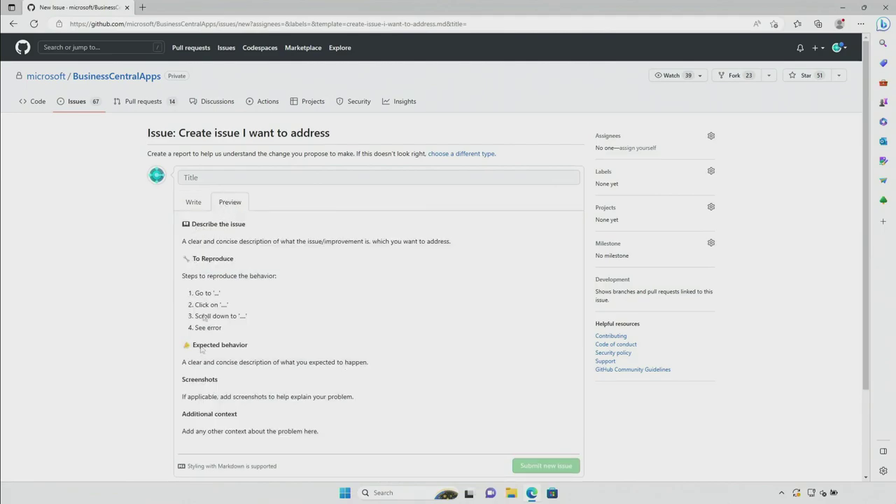
left_click(193, 203)
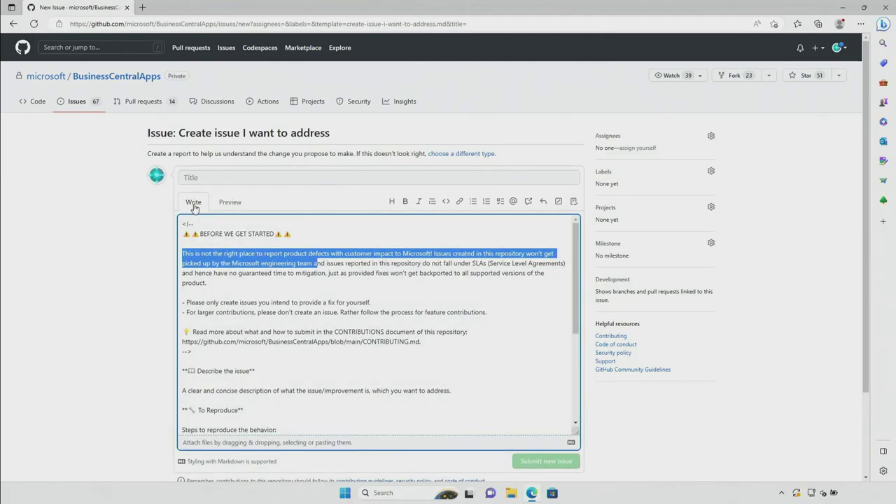
Title the new issue "A tooltip is missing on the Demand Overview page for Source Type".
left_click(204, 181)
type("A tooltip is missing on the Demand Overview page for Source Type")
Remove the introductory notice and set the description to "A source type is missing on the Demand Overview Page for the field Source Type.".
left_click_drag(205, 352, 477, 246)
key("BackSpace")
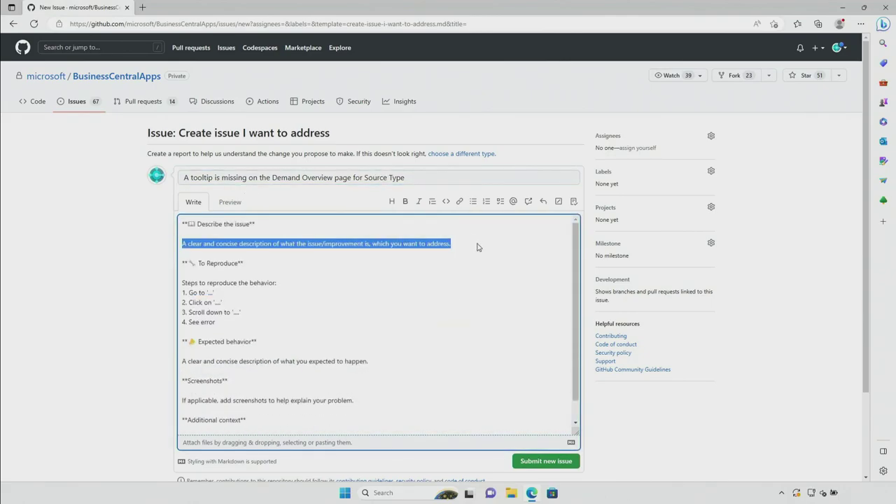
type("A source type is missing on the Demand Overview Page for the field Source Type.")
Replace the template's reproduction steps with Go to "Demand Overview" and Hover over the field "Source Type".
left_click_drag(217, 322, 209, 292)
key("BackSpace")
type("Demand Overview\"")
key("Return")
type("Hover over")
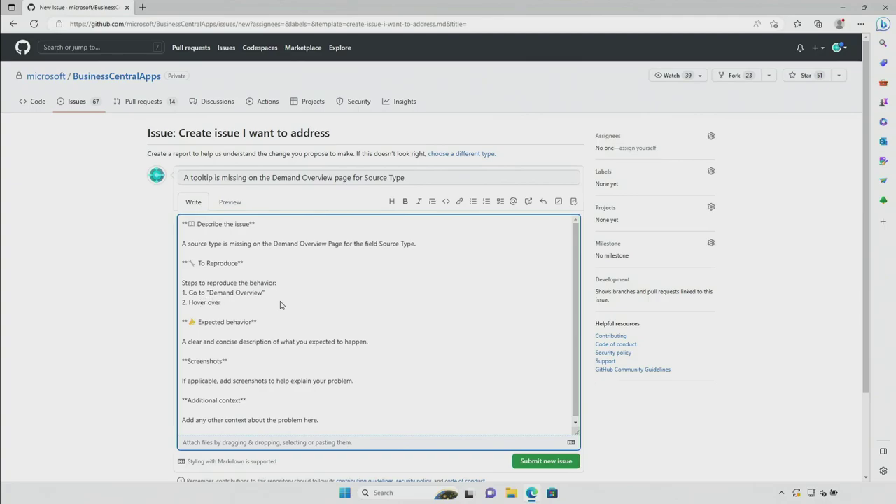
type(" the tield \"Source Type\"")
Set the expected behavior to "I would expect the field to have a tooltip." and delete the screenshots and additional context sections.
left_click_drag(357, 343, 172, 348)
left_click(246, 401, "shift")
type("I would expect the field to have")
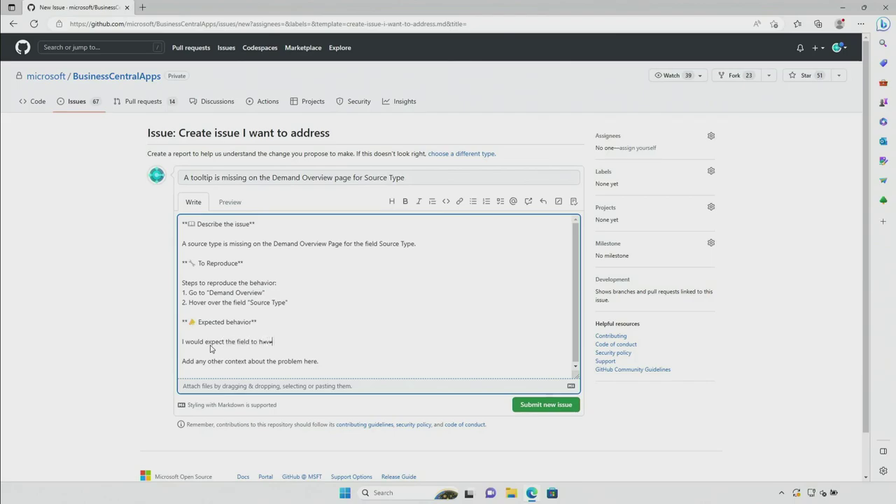
type(" a tooltip.")
scroll(259, 359, "down", 1)
left_click_drag(329, 315, 160, 316)
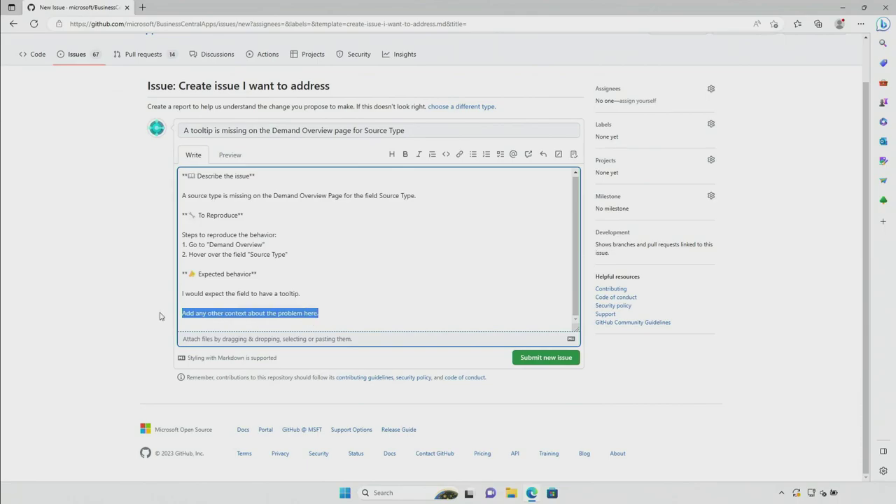
key("BackSpace")
key("BackSpace")
key("BackSpace")
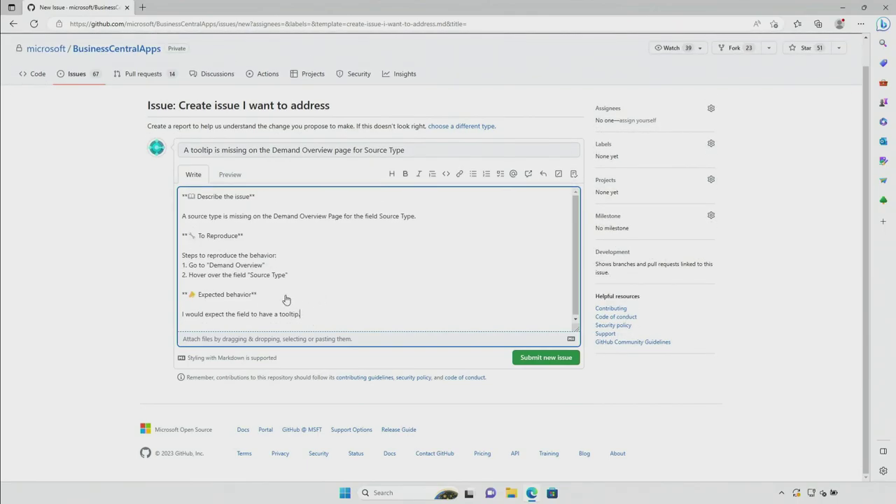
Prefix the issue title with "[SAMPLE]" and submit the new issue.
left_click(185, 152)
type("[SAMPLE]")
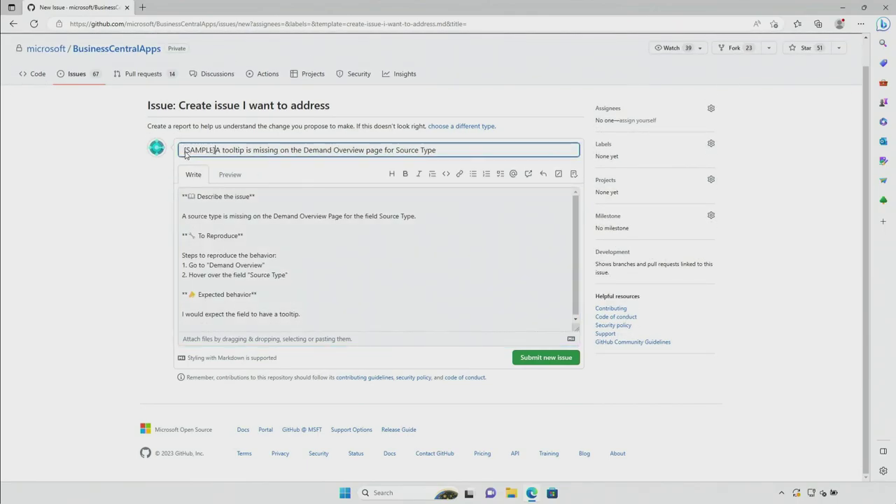
left_click(544, 359)
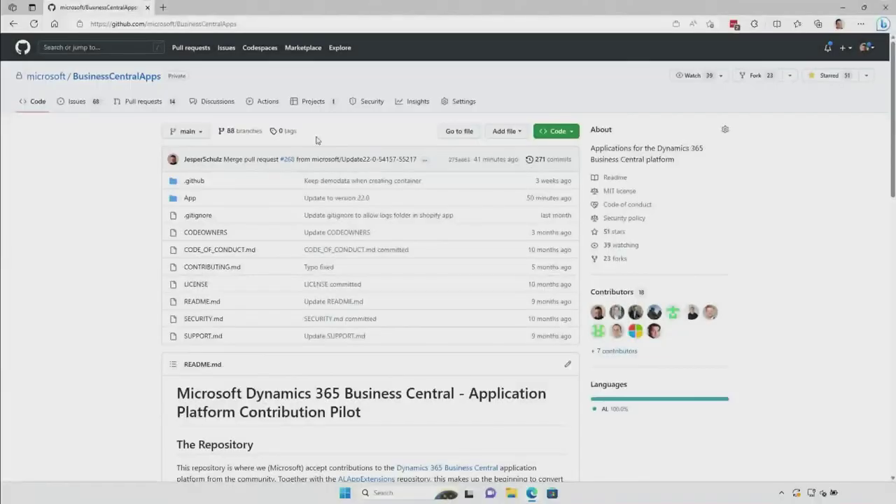
In the maintainer's session, open the [SAMPLE] tooltip issue from the repository's issues and check the signed-in account.
key("g")
key("i")
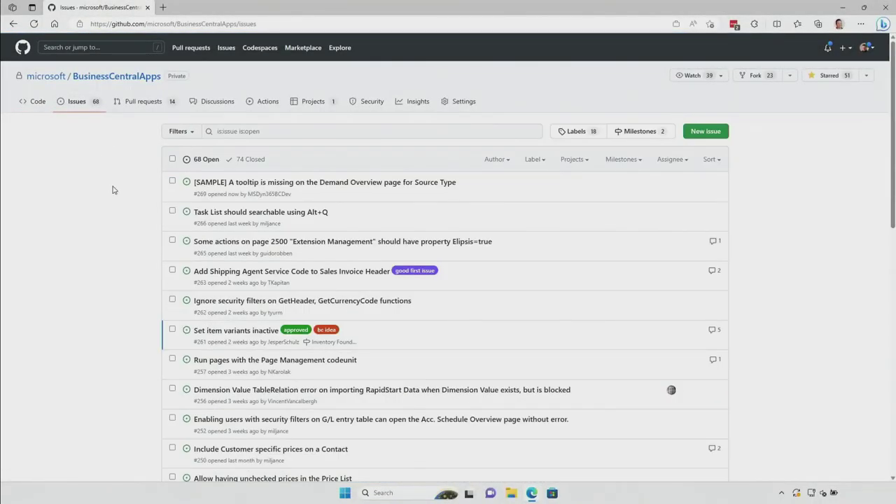
left_click(413, 183)
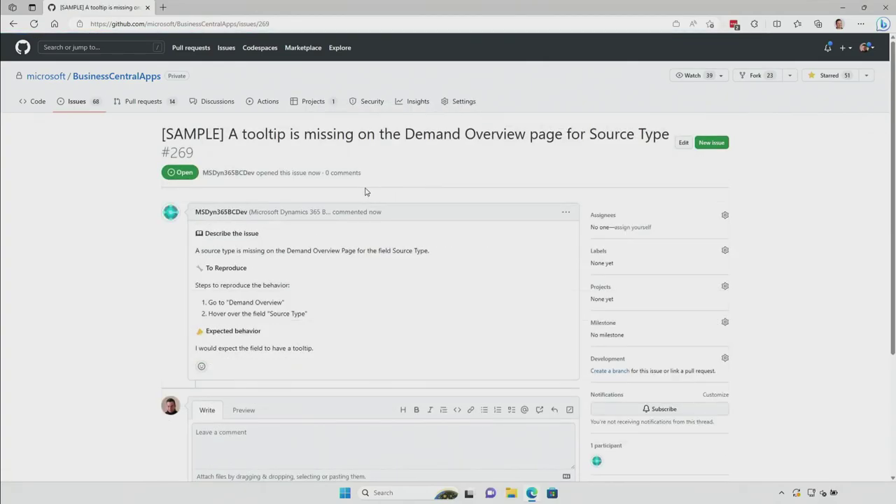
left_click(866, 47)
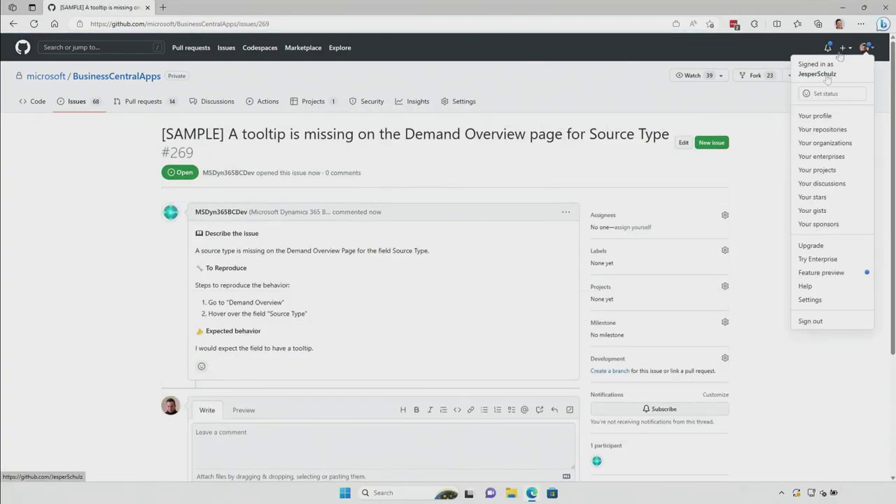
left_click(390, 229)
Post the comment "I would agree that the tooltip is missing, but before you go ahead and implement, could you let me know which tooltip you would add?".
scroll(391, 229, "down", 1)
left_click(264, 380)
type("I wo")
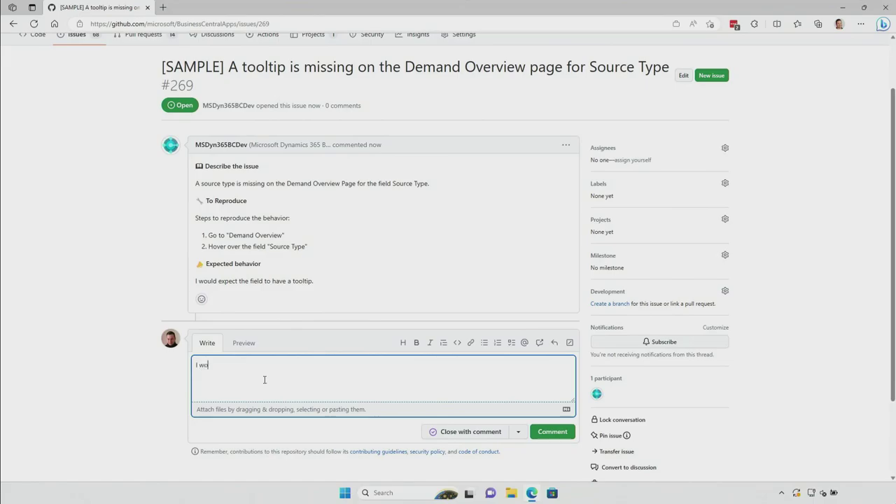
type("uld agree that the tooltip os missing. but before you go ahe")
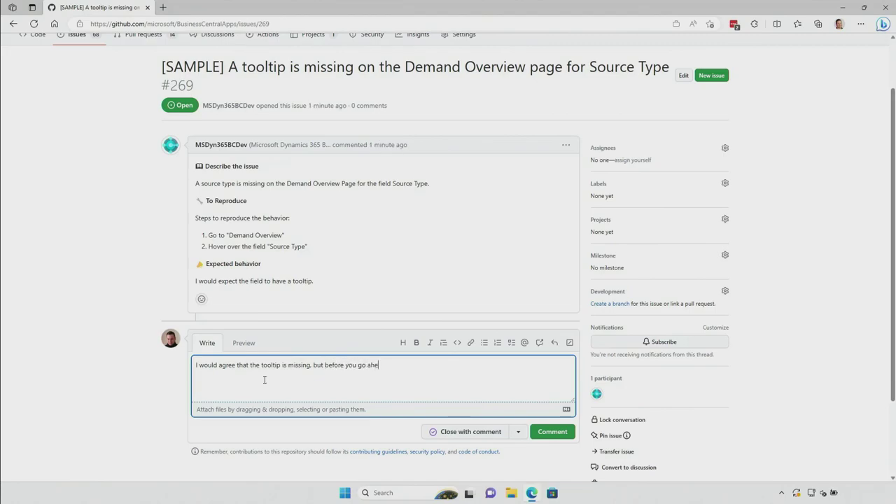
type("ad and implement, could you let me know which tool")
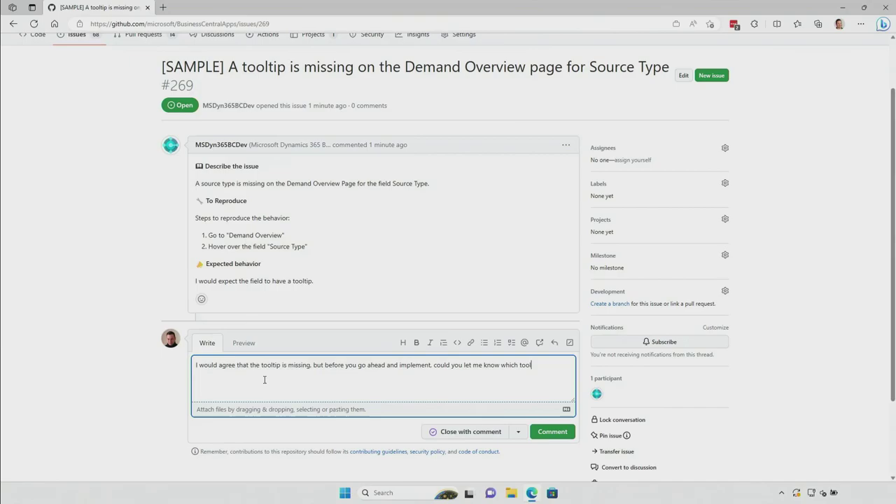
type("tip you would add?")
left_click(549, 431)
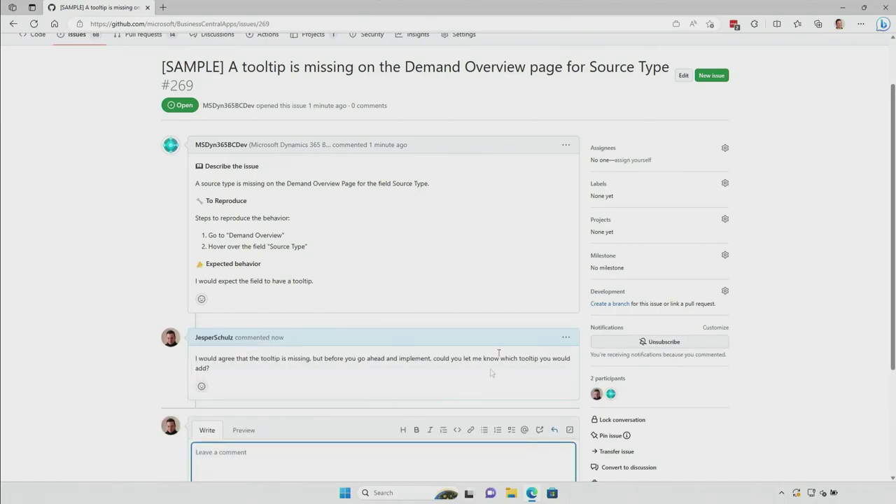
Add the approved label to the issue.
left_click(600, 184)
left_click(782, 268)
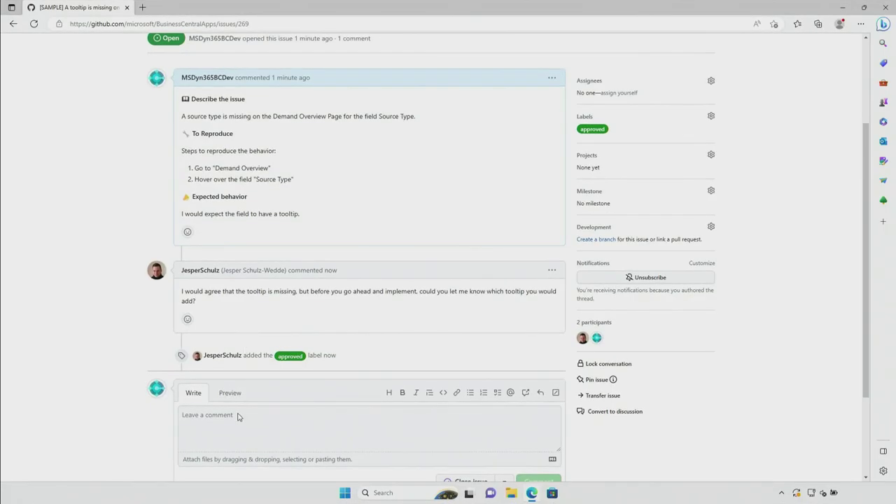
Reply as the contributor: "Sounds good that you agree with my findings. I would add something along the lines with "Specifies the source type of the availability calculation".".
left_click(241, 416)
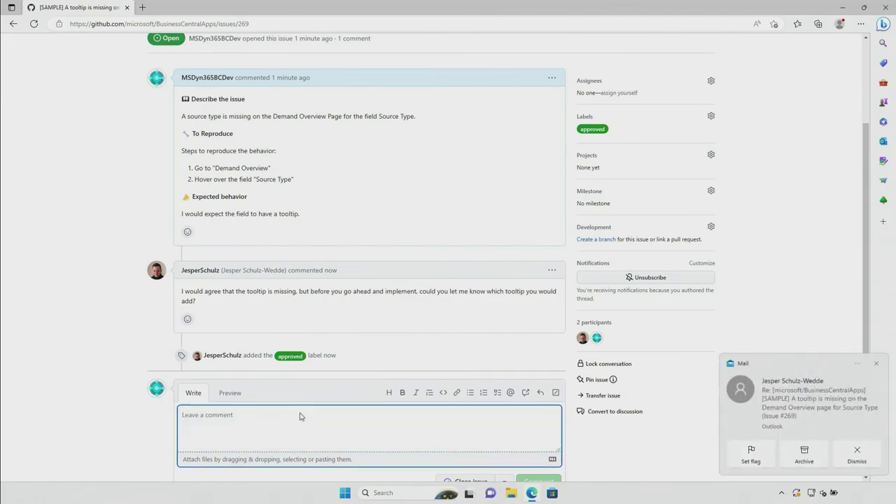
type("Sounds good ")
type("that you ")
type("agree with my find")
type("ings. I would add something along the")
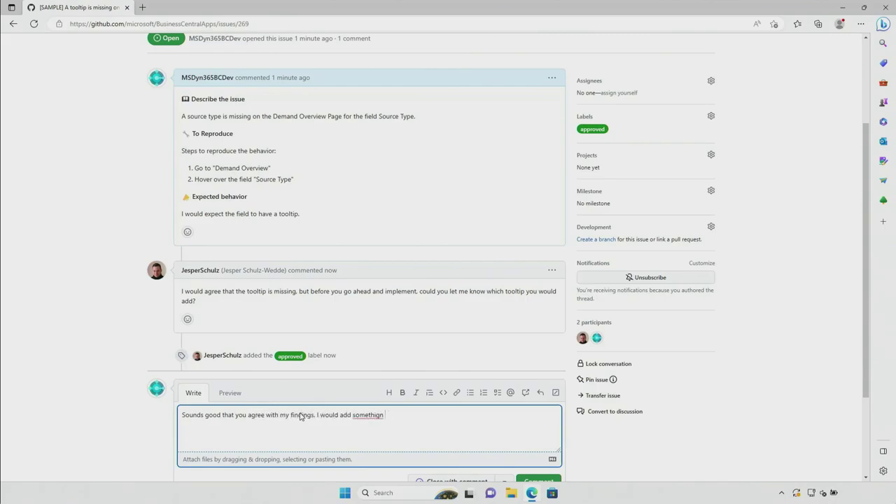
type(" lines with \"s")
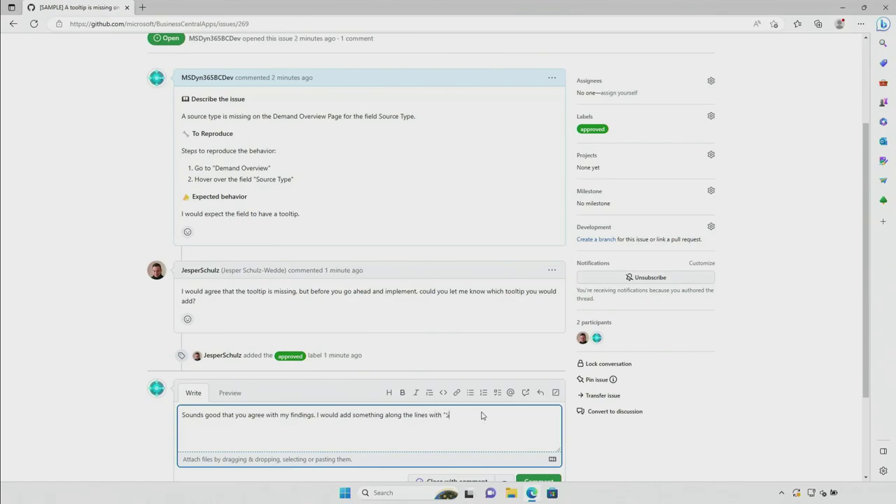
type("pecifies the source t")
key("BackSpace")
key("BackSpace")
key("BackSpace")
type("ype of the availability calculate")
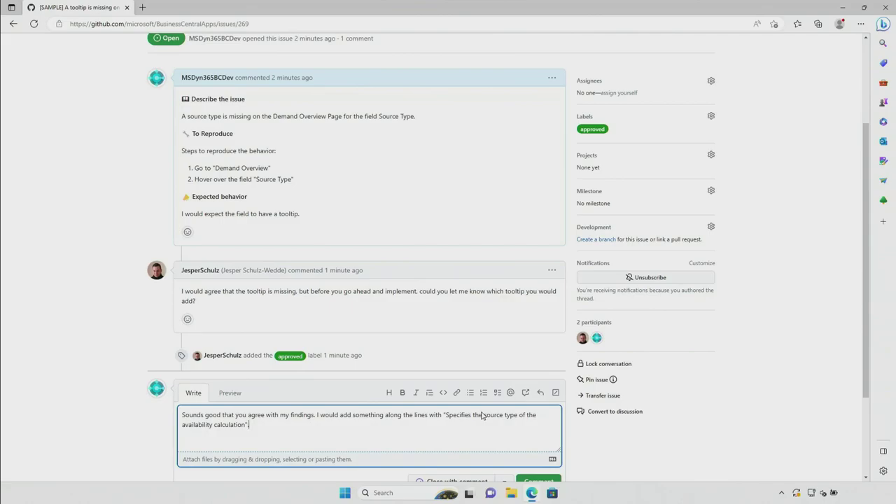
scroll(481, 416, "down", 1)
left_click(539, 415)
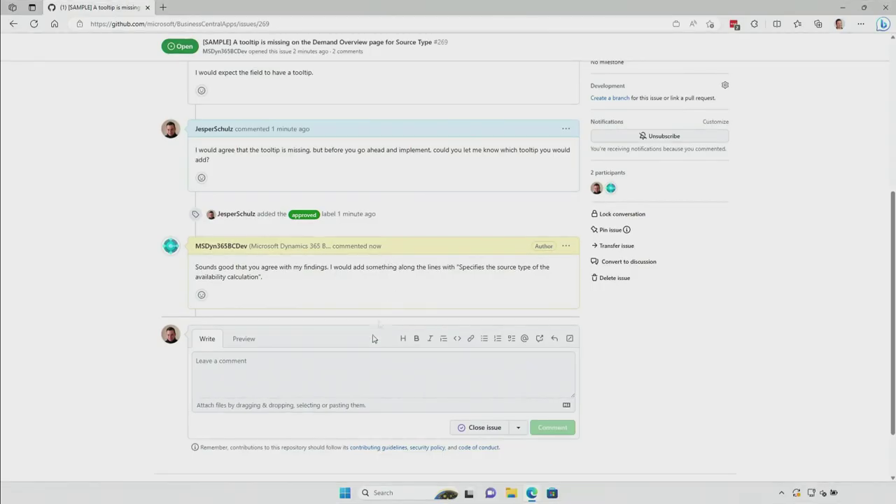
Post the maintainer comment "Sounds about right! Please go ahead and implement your suggestion." on the tooltip issue.
left_click(354, 365)
type("Sounds ab")
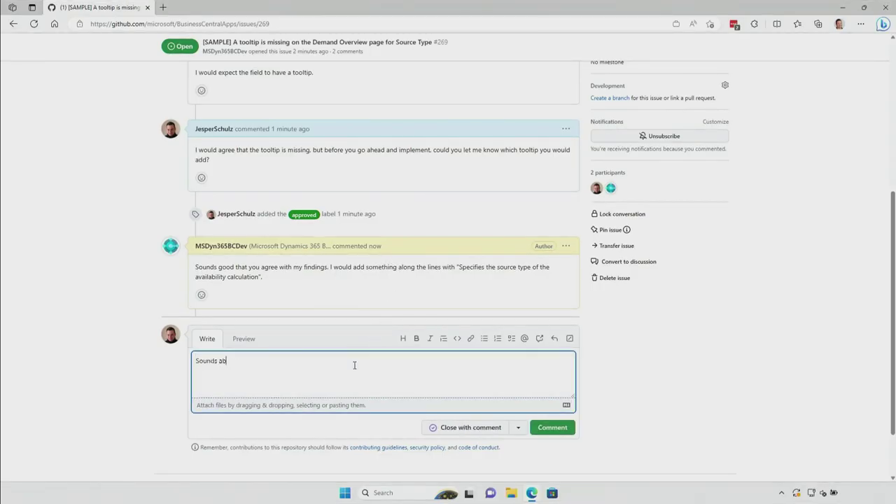
type("out right! Please go ahead and implement your suggestion.")
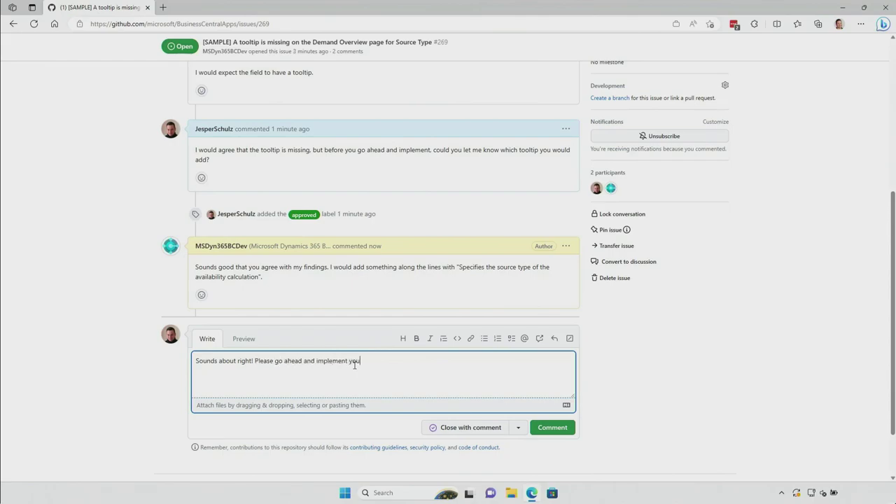
left_click(553, 427)
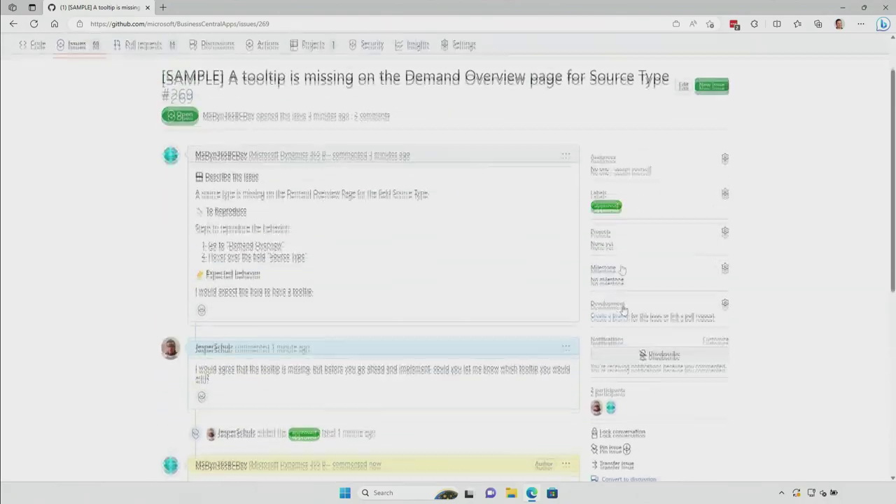
Add the "ready for implementation" label to the tooltip issue.
left_click(600, 198)
type("ready for im")
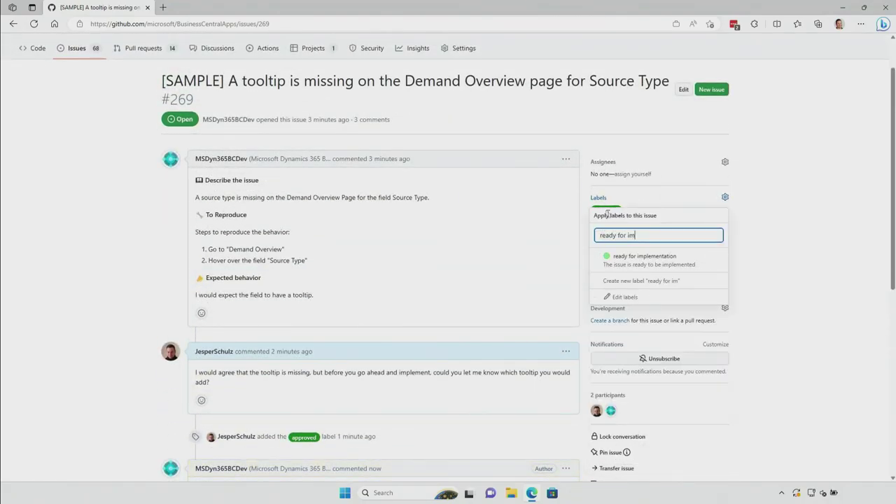
left_click(641, 258)
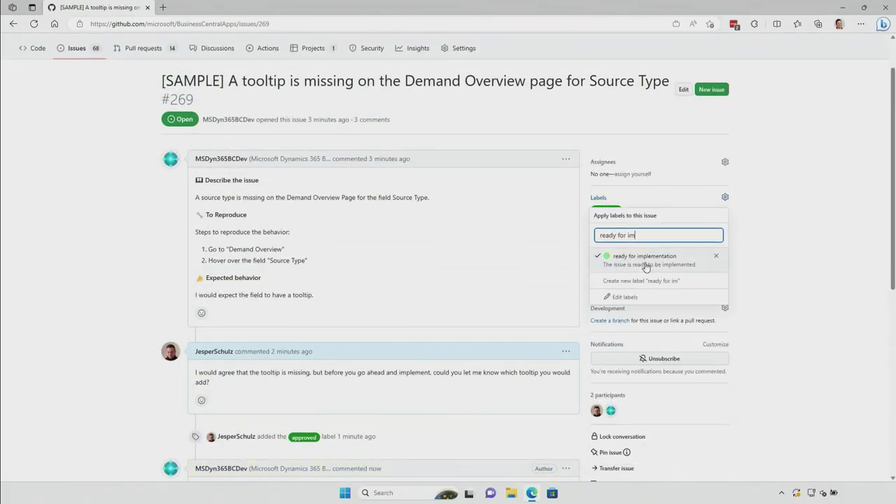
left_click(481, 341)
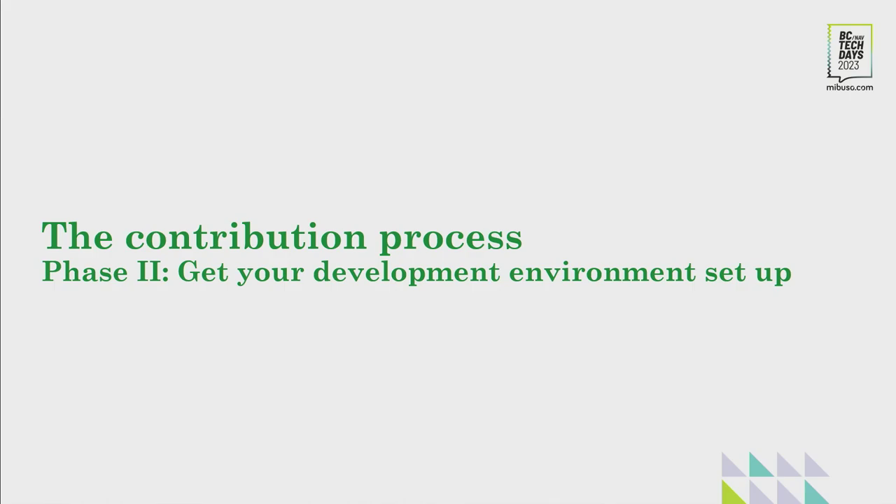
key("Right")
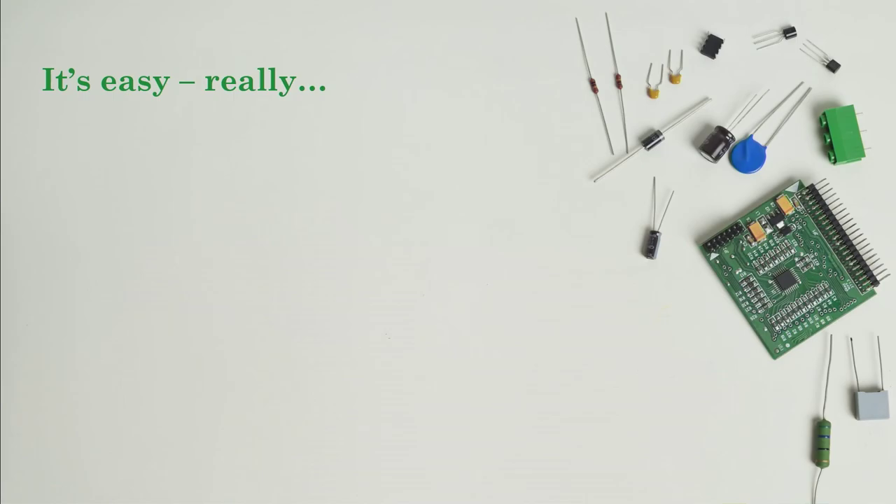
key("Right")
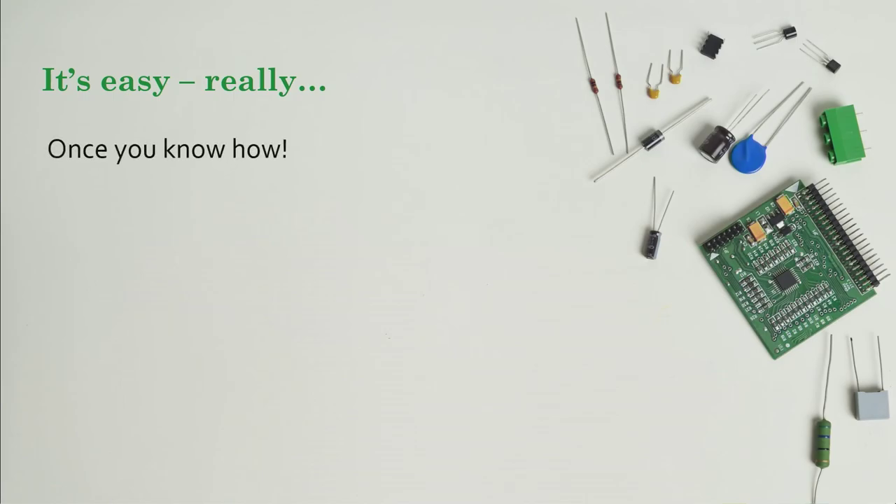